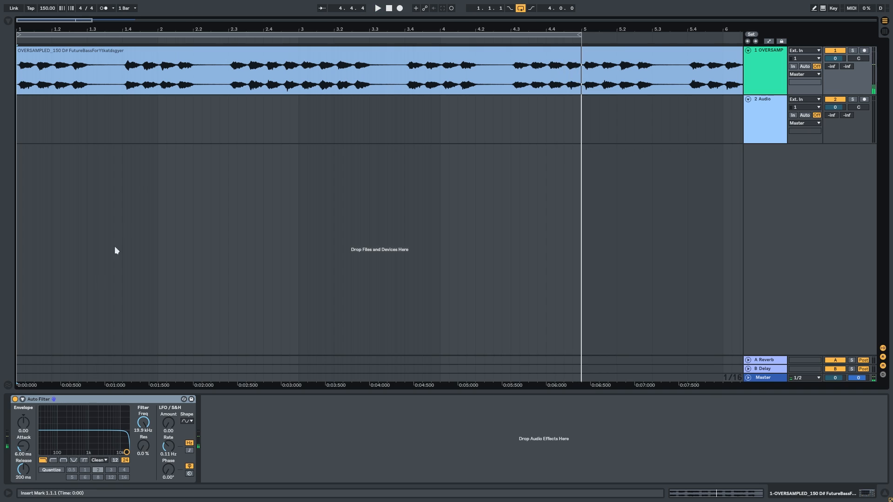
Lower the Auto Filter's low-pass frequency to 238 Hz
{"action": "left_click", "coordinate": [71, 399]}
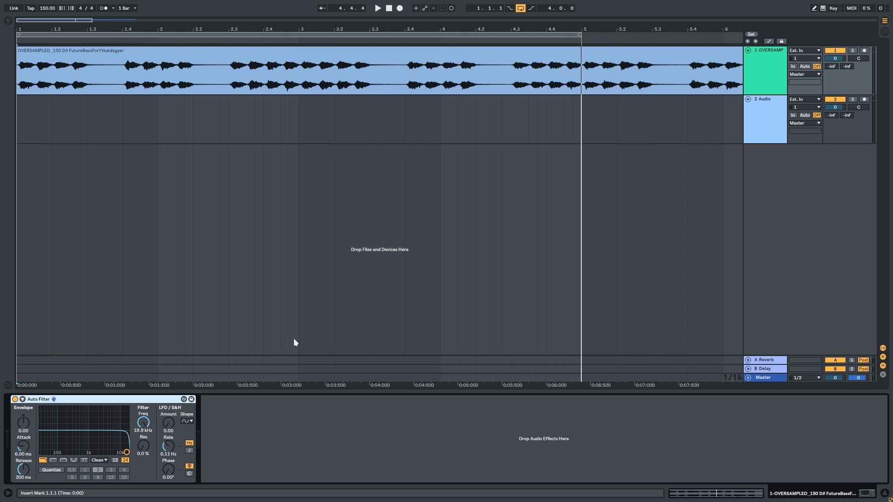
{"action": "left_click_drag", "start_coordinate": [144, 422], "coordinate": [144, 460]}
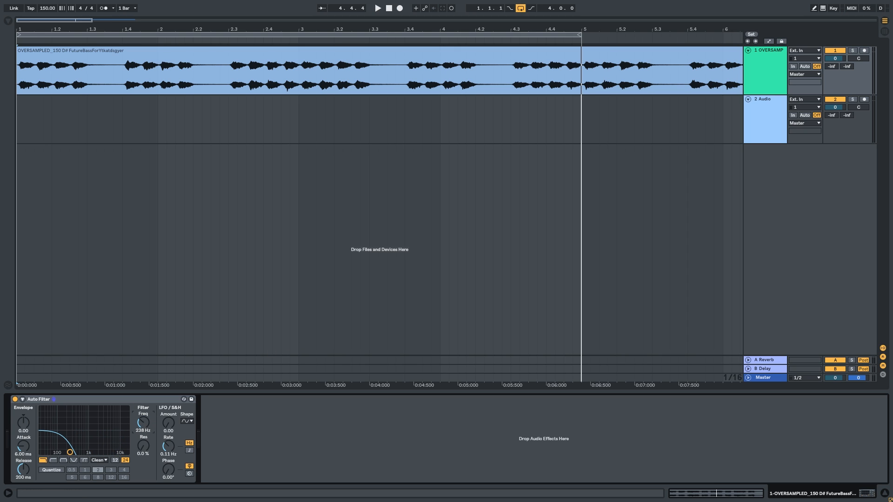
Show the track automation, draw a rising Auto Filter frequency ramp up to bar 5, and play it from the start
{"action": "left_click", "coordinate": [80, 89]}
{"action": "key", "text": "a"}
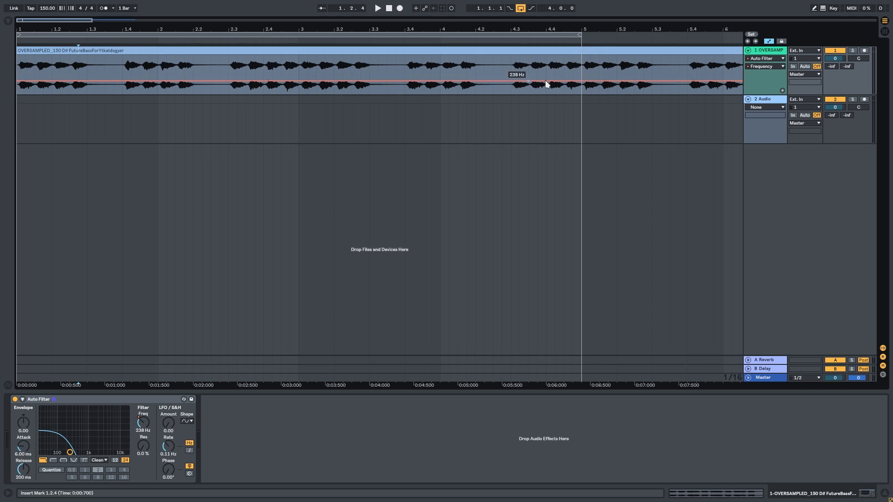
{"action": "left_click_drag", "start_coordinate": [581, 82], "coordinate": [581, 55]}
{"action": "left_click", "coordinate": [19, 68]}
{"action": "key", "text": "space"}
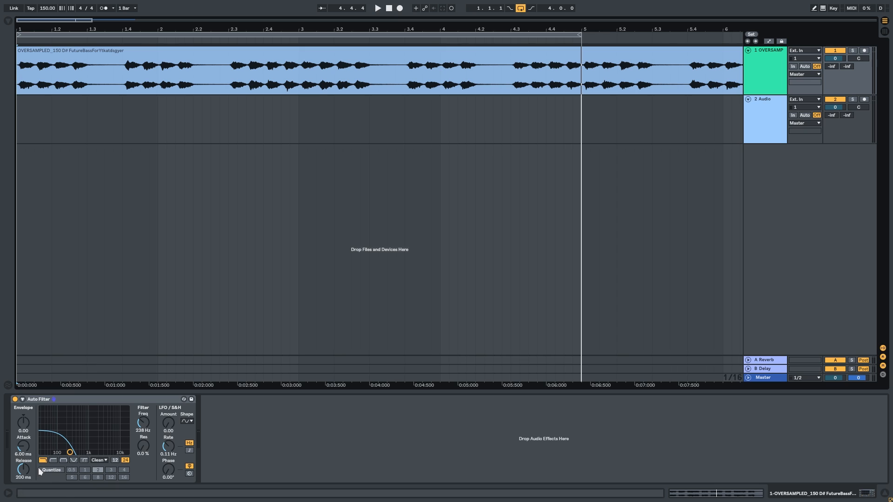
Switch the Auto Filter to high-pass, set its frequency to 156 Hz, and sweep it upward during playback
{"action": "left_click", "coordinate": [53, 460]}
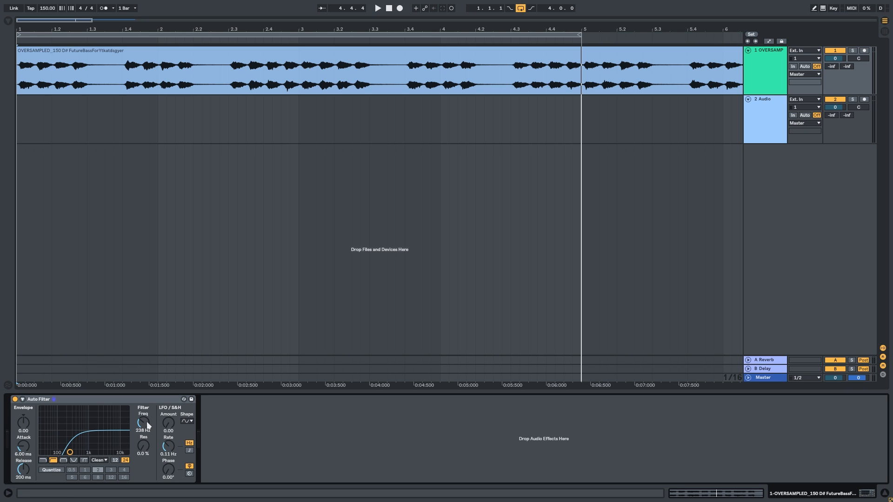
{"action": "left_click_drag", "start_coordinate": [149, 427], "coordinate": [149, 430]}
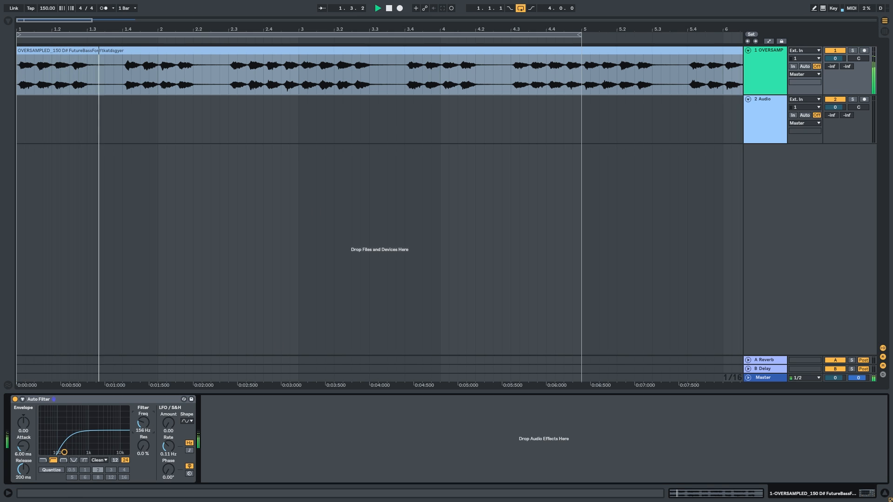
{"action": "left_click_drag", "start_coordinate": [143, 422], "coordinate": [143, 368]}
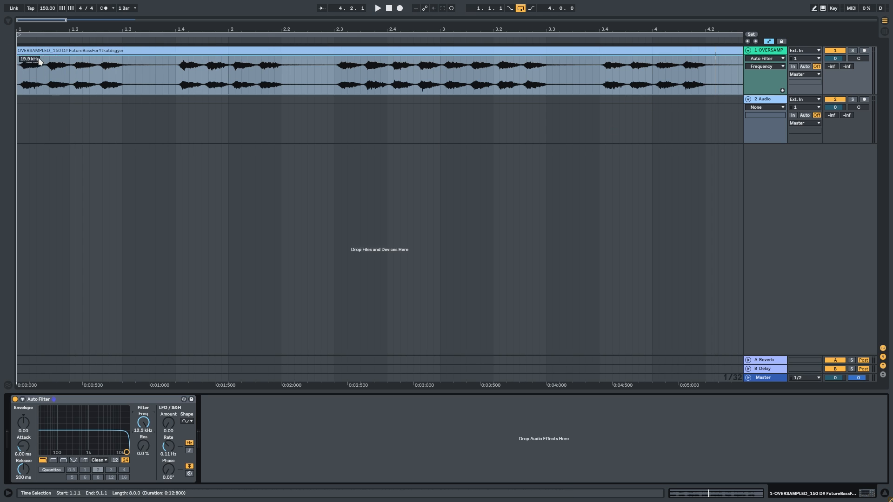
Draw a frequency automation peak over the first chord from 1.1.1 to 1.1.3, rising from about 26 Hz to 19.9 kHz and falling back
{"action": "left_click", "coordinate": [22, 56]}
{"action": "mouse_move", "coordinate": [21, 57]}
{"action": "left_mouse_down"}
{"action": "mouse_move", "coordinate": [21, 88]}
{"action": "mouse_move", "coordinate": [17, 79]}
{"action": "left_mouse_up"}
{"action": "left_click", "coordinate": [24, 87]}
{"action": "double_click", "coordinate": [43, 92]}
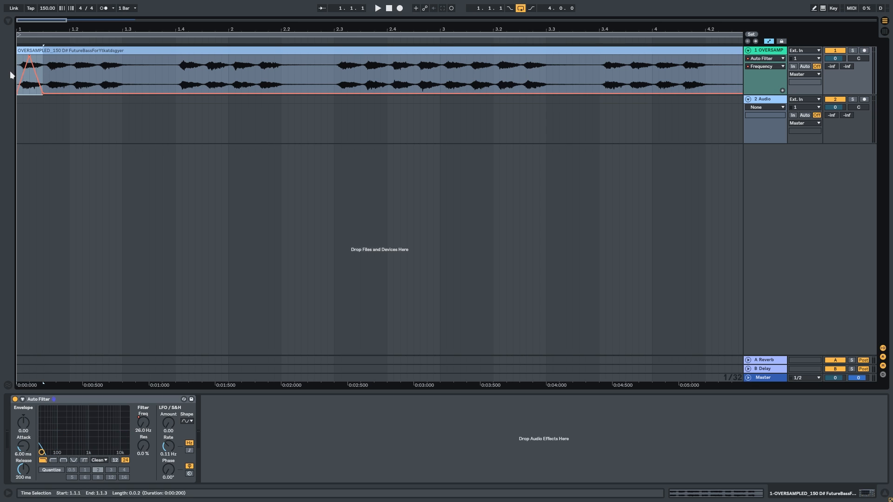
Duplicate the automation peak three times to cover the remaining chords of the first phrase
{"action": "key", "text": "ctrl+d"}
{"action": "key", "text": "ctrl+d"}
{"action": "key", "text": "ctrl+d"}
Copy the automation peak to the second phrase at 1.4.1 and duplicate it three times
{"action": "key", "text": "ctrl+c"}
{"action": "left_click", "coordinate": [177, 79]}
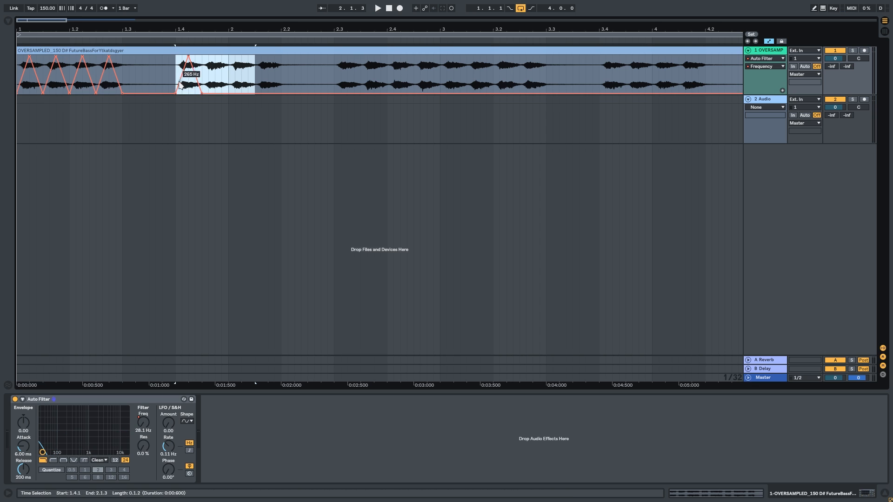
{"action": "key", "text": "ctrl+v"}
{"action": "key", "text": "ctrl+d"}
{"action": "key", "text": "ctrl+d"}
{"action": "key", "text": "ctrl+d"}
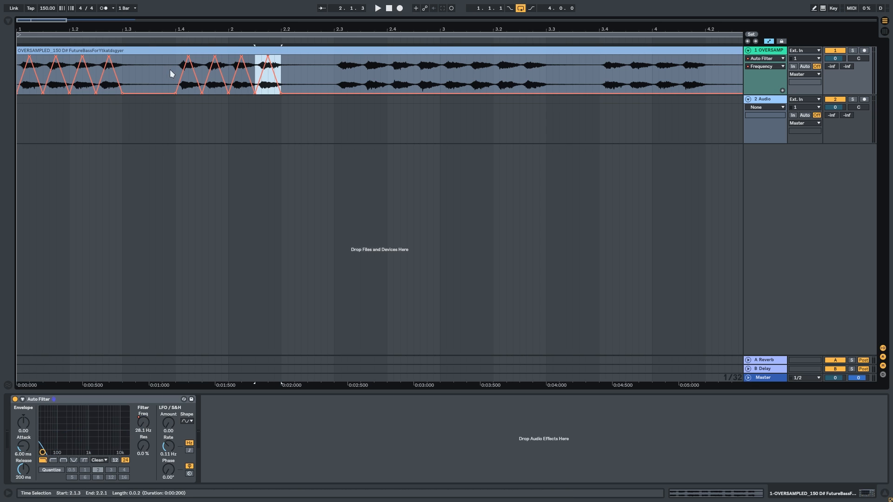
Play the automated filter sweeps from the start of the clip
{"action": "left_click_drag", "start_coordinate": [148, 70], "coordinate": [18, 69]}
{"action": "key", "text": "space"}
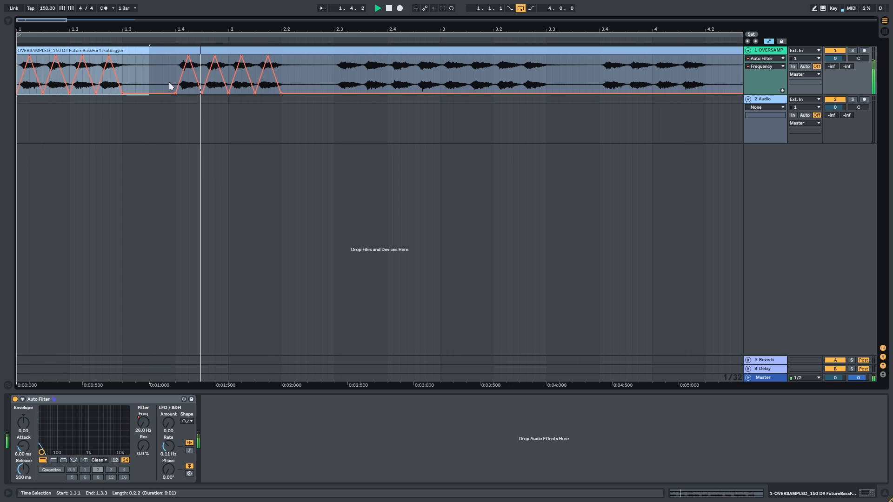
{"action": "left_click", "coordinate": [163, 71]}
{"action": "key", "text": "space"}
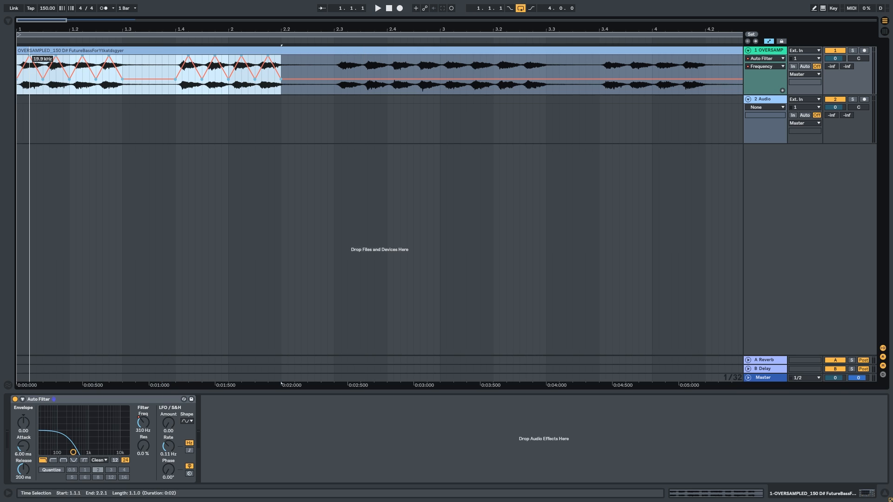
Raise the lower values of the selected frequency sweeps to about 2.12 kHz and play them back
{"action": "left_click_drag", "start_coordinate": [29, 56], "coordinate": [30, 46]}
{"action": "key", "text": "space"}
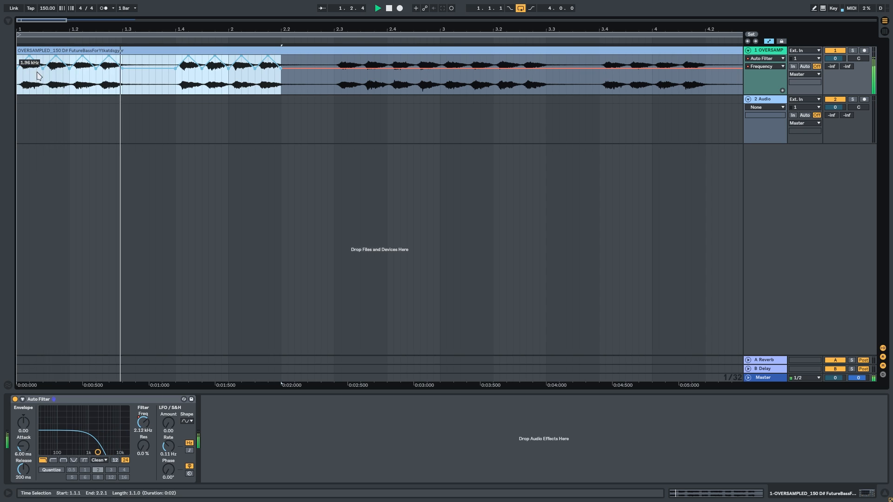
{"action": "left_click", "coordinate": [129, 91]}
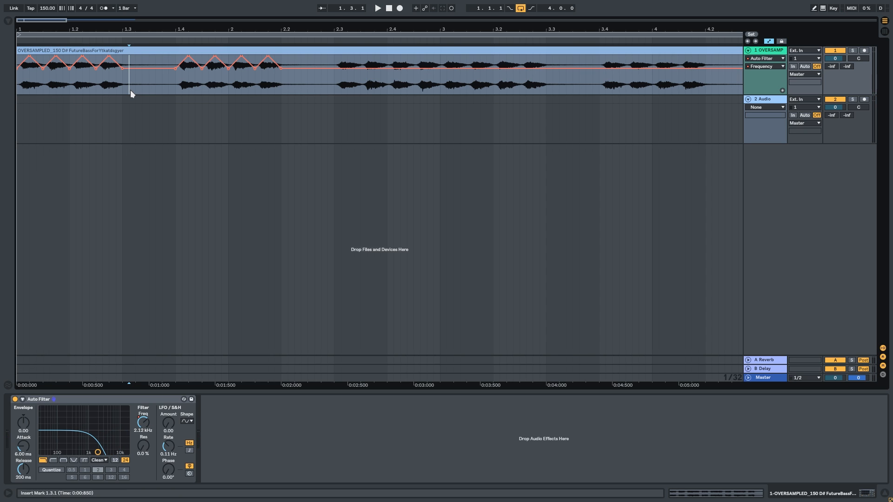
Undo all the frequency automation edits, from the raised sweeps back to the first drawn peak
{"action": "key", "text": "ctrl+z"}
{"action": "key", "text": "ctrl+z"}
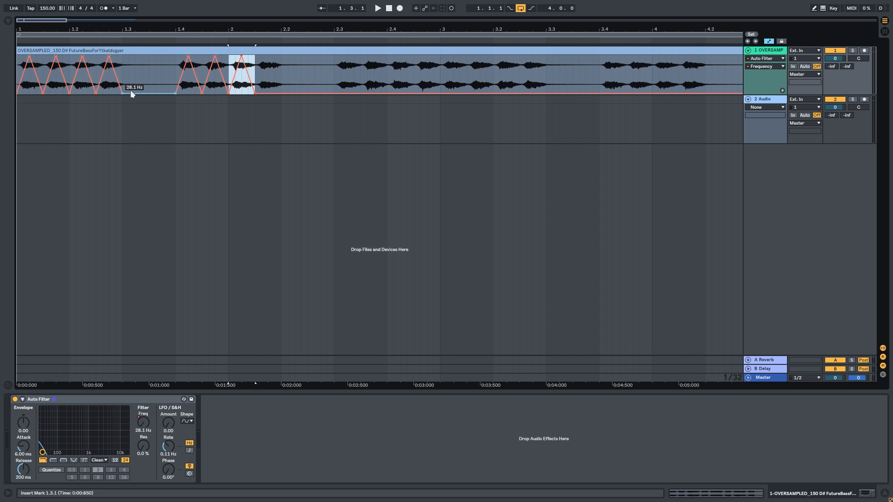
{"action": "key", "text": "ctrl+z"}
{"action": "key", "text": "ctrl+z"}
{"action": "key", "text": "ctrl+z"}
{"action": "key", "text": "ctrl+z"}
{"action": "key", "text": "ctrl+z"}
{"action": "key", "text": "ctrl+z"}
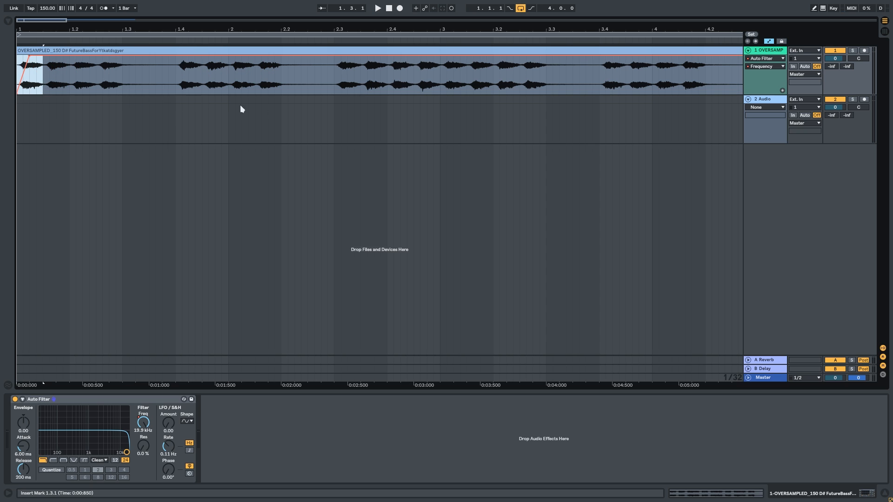
{"action": "key", "text": "ctrl+z"}
{"action": "key", "text": "ctrl+z"}
{"action": "key", "text": "ctrl+z"}
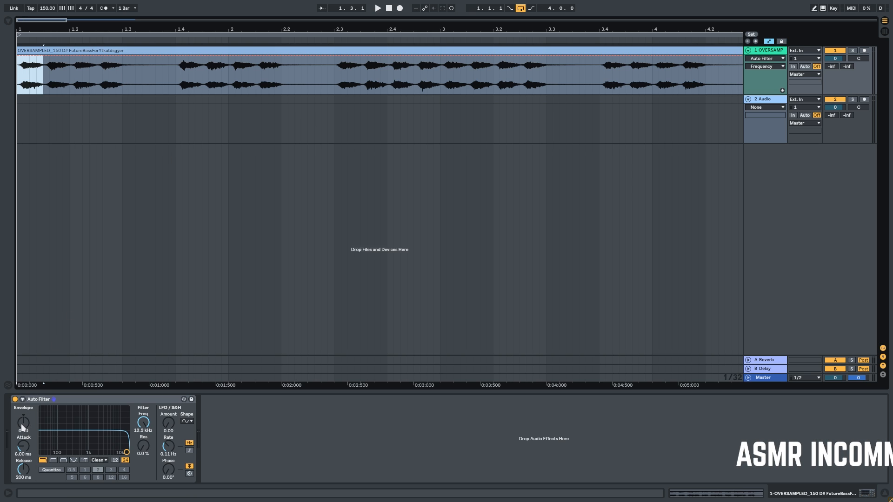
Set the Auto Filter's envelope amount to 127, frequency to 238 Hz and attack to 0.10 ms, and audition the result
{"action": "left_click_drag", "start_coordinate": [22, 424], "coordinate": [22, 400]}
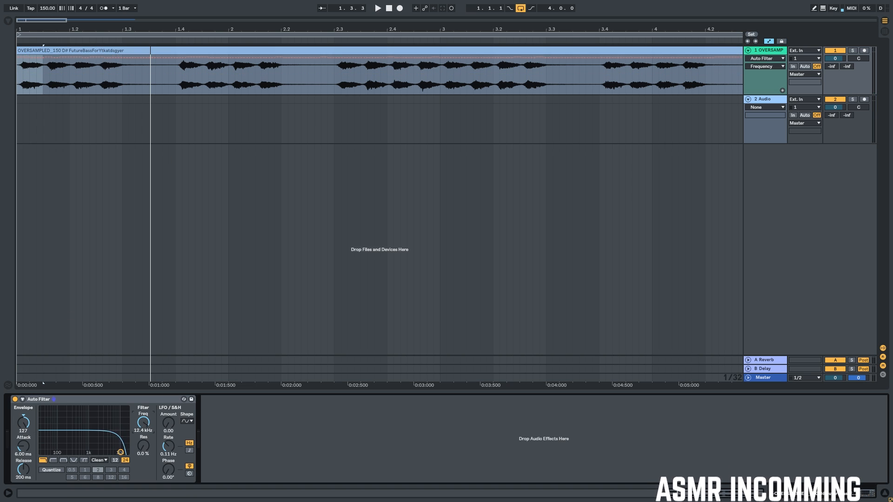
{"action": "left_click_drag", "start_coordinate": [143, 423], "coordinate": [144, 444]}
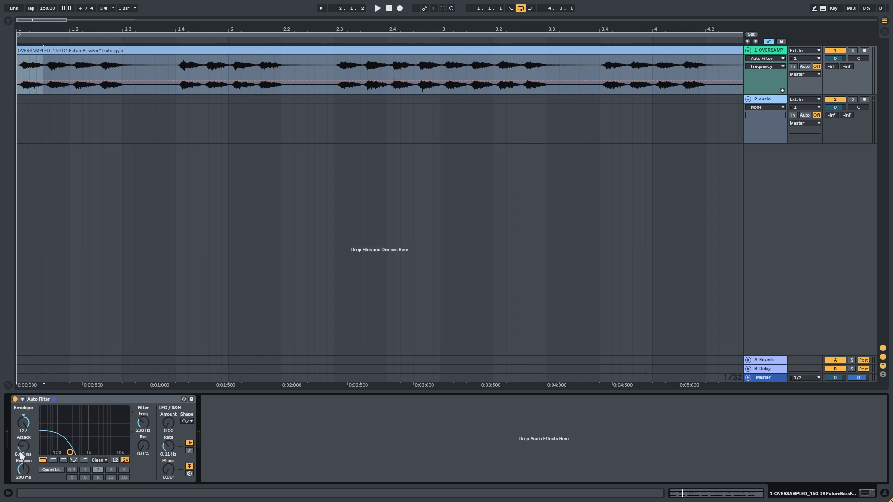
{"action": "left_click_drag", "start_coordinate": [23, 447], "coordinate": [23, 465]}
{"action": "key", "text": "space"}
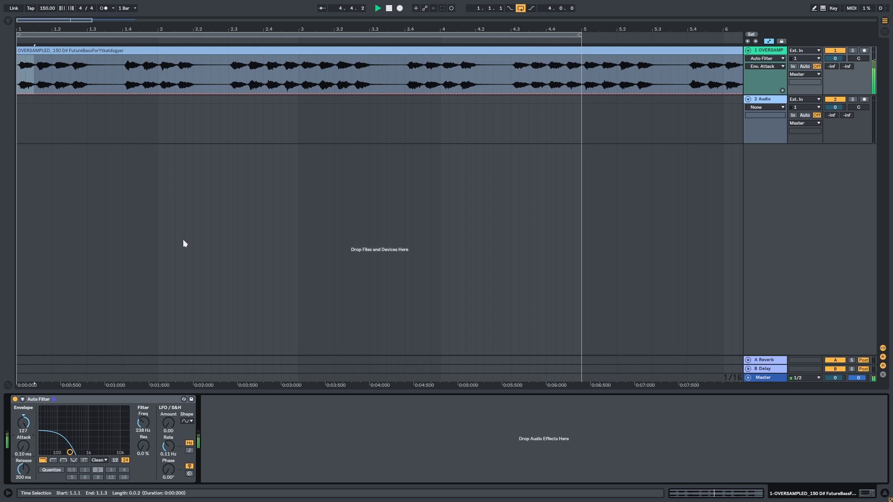
{"action": "key", "text": "space"}
Select the audio clip and show the help description for the filter's Envelope Amount control
{"action": "scroll", "coordinate": [251, 119], "scroll_direction": "up", "scroll_amount": 2}
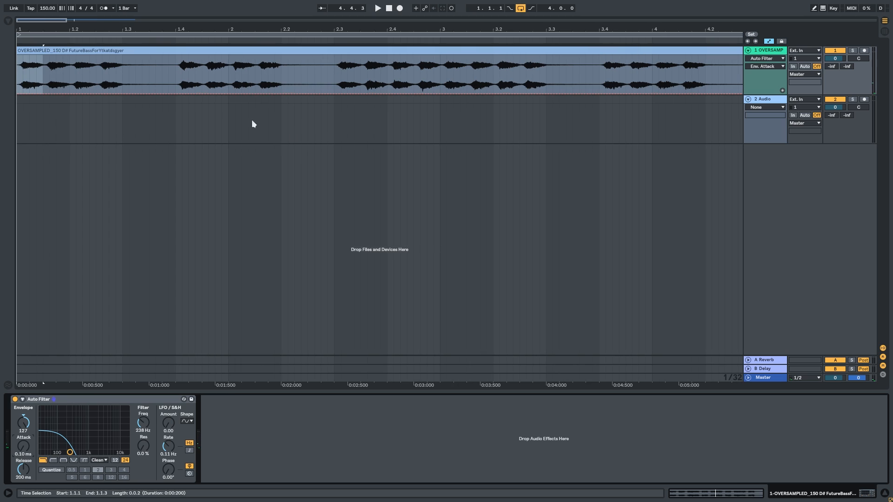
{"action": "left_click", "coordinate": [84, 49]}
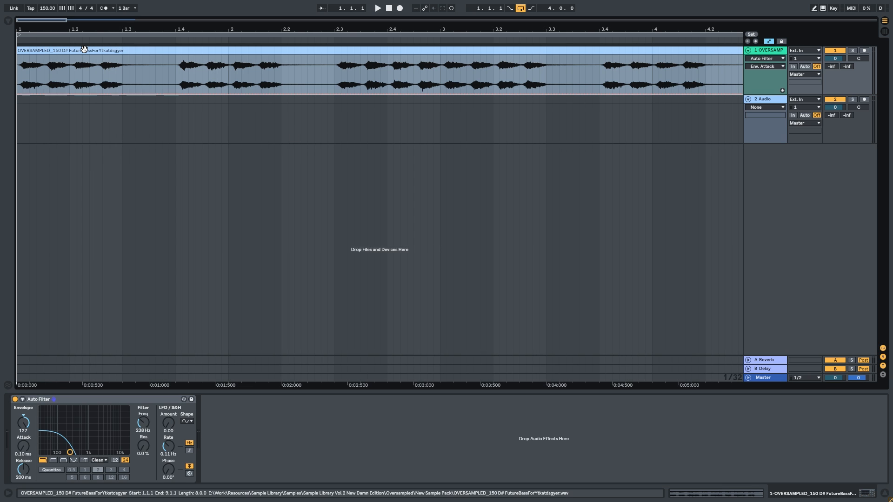
{"action": "left_click", "coordinate": [8, 494]}
{"action": "left_click", "coordinate": [122, 430]}
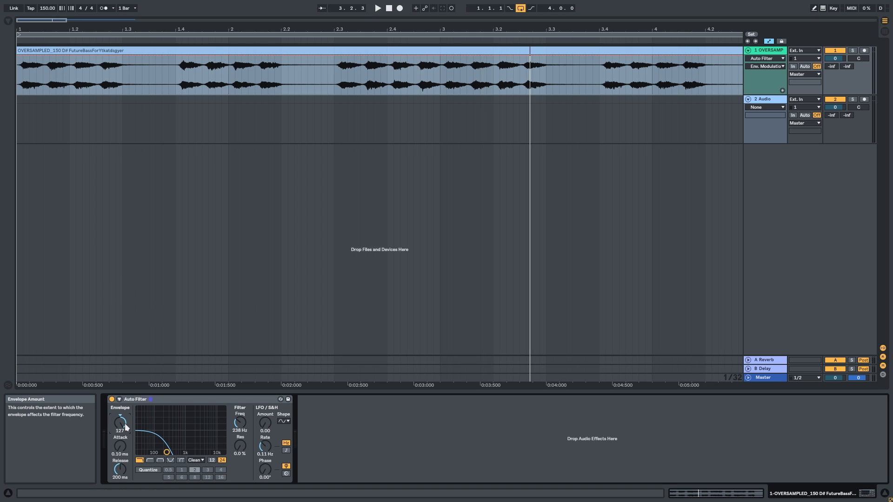
Set the envelope amount to -127 and raise the filter frequency to 2.42 kHz, then 19.9 kHz, while playing the clip
{"action": "left_click_drag", "start_coordinate": [120, 422], "coordinate": [119, 492]}
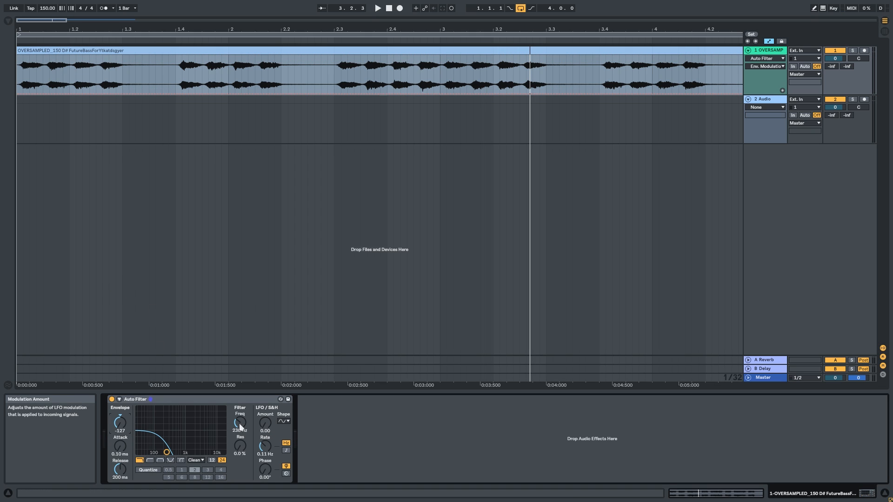
{"action": "left_click_drag", "start_coordinate": [240, 424], "coordinate": [240, 388]}
{"action": "key", "text": "space"}
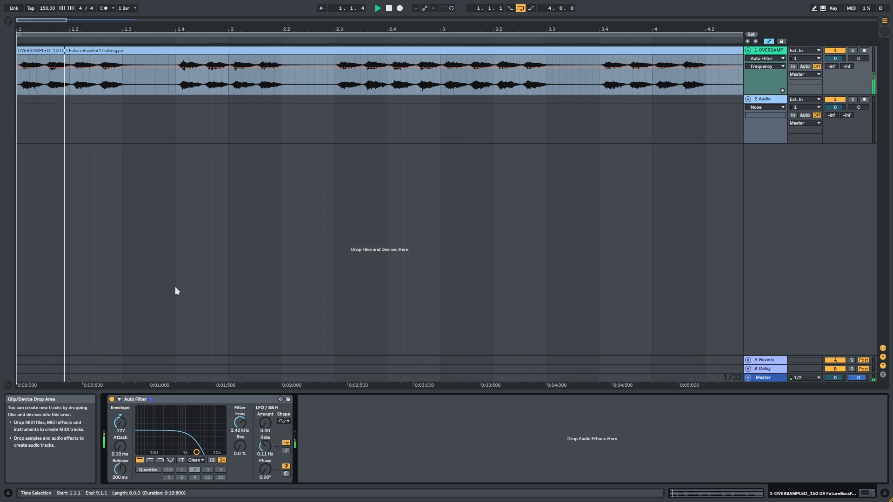
{"action": "left_click_drag", "start_coordinate": [245, 425], "coordinate": [245, 396]}
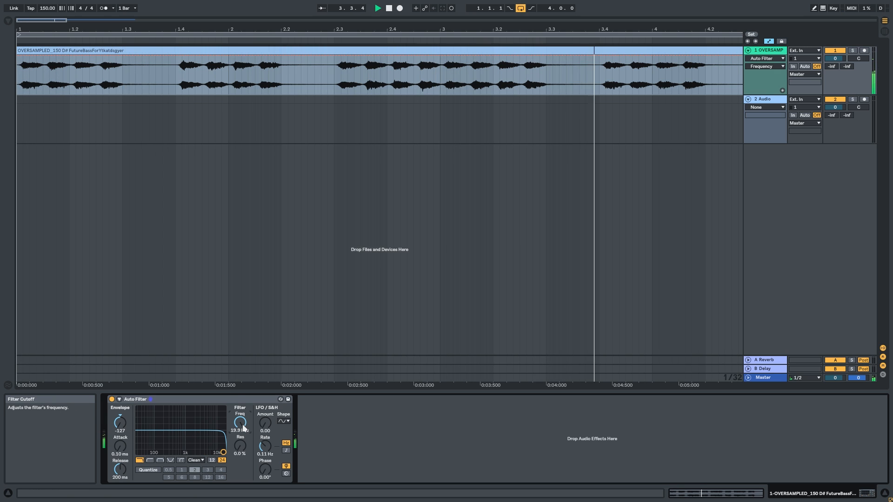
{"action": "scroll", "coordinate": [294, 309], "scroll_direction": "down", "scroll_amount": 2}
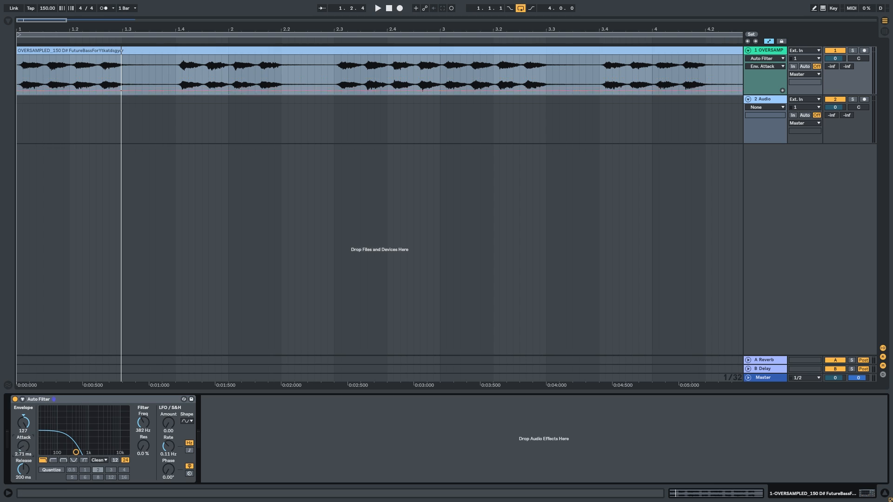
Try the maximum 30 ms envelope attack during playback, and return the attack to 0.10 ms
{"action": "left_click_drag", "start_coordinate": [23, 448], "coordinate": [23, 421]}
{"action": "key", "text": "space"}
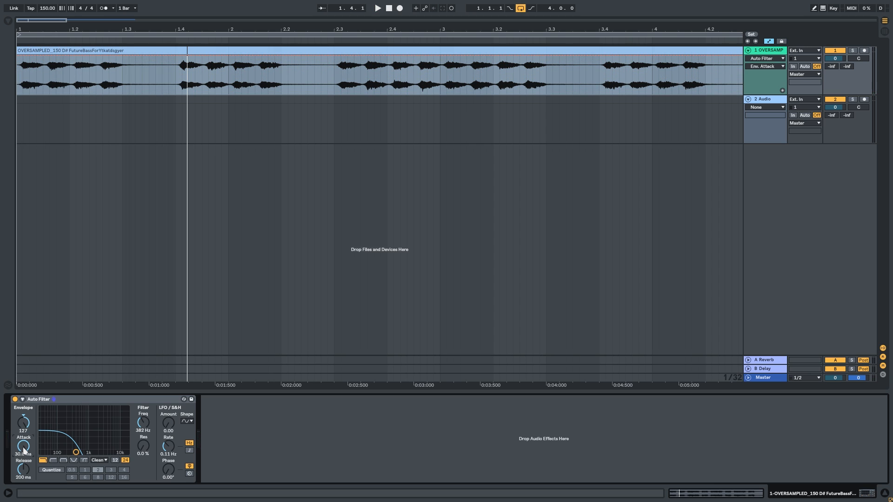
{"action": "left_click_drag", "start_coordinate": [24, 450], "coordinate": [24, 465]}
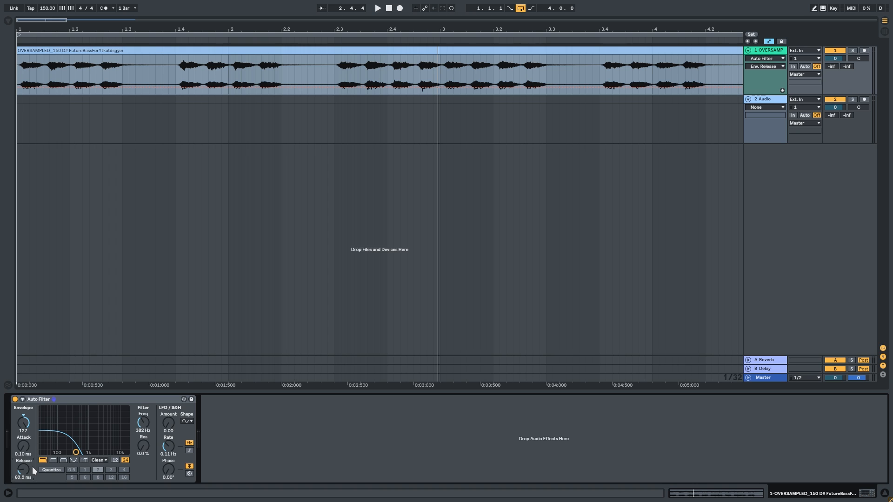
Play the clip while setting the envelope release to 98.5 ms and the filter to 114 Hz with 32% resonance
{"action": "key", "text": "space"}
{"action": "left_click_drag", "start_coordinate": [28, 462], "coordinate": [61, 451]}
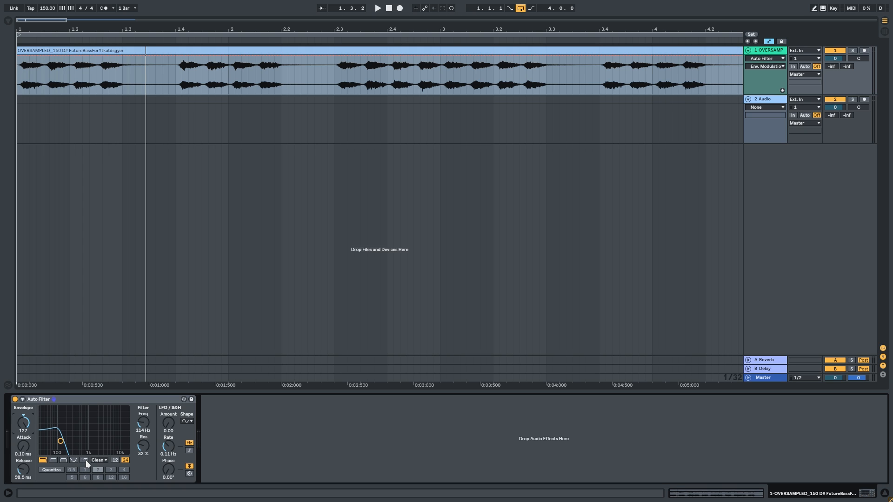
Switch the filter to the Morph type and adjust its Morph amount while playing the clip
{"action": "left_click", "coordinate": [85, 460]}
{"action": "key", "text": "space"}
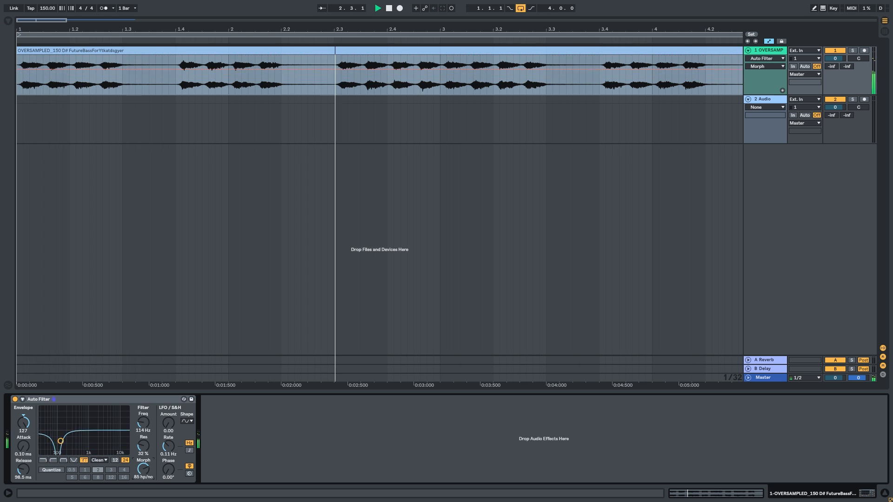
{"action": "mouse_move", "coordinate": [143, 470]}
{"action": "left_mouse_down"}
{"action": "mouse_move", "coordinate": [143, 437]}
{"action": "mouse_move", "coordinate": [144, 474]}
{"action": "left_mouse_up"}
{"action": "key", "text": "space"}
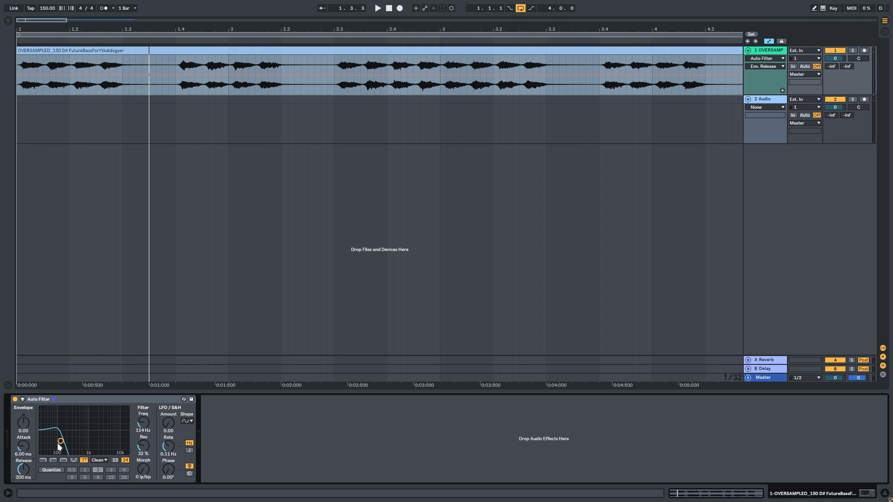
Set the filter frequency to 178 Hz with 28% resonance and audition it
{"action": "left_click_drag", "start_coordinate": [61, 441], "coordinate": [66, 442]}
{"action": "key", "text": "space"}
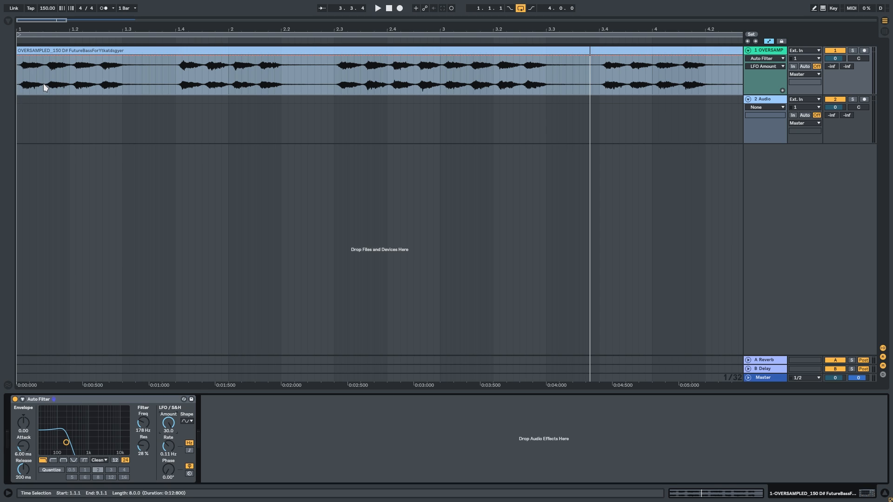
Check the LFO shape choices, lower the LFO rate, and switch it from Hz to tempo-synced beats at 1/16
{"action": "left_click", "coordinate": [191, 421]}
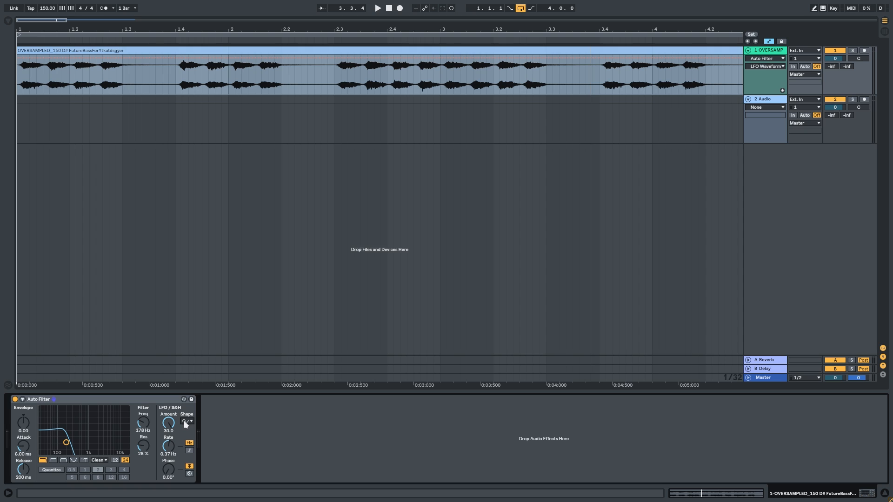
{"action": "mouse_move", "coordinate": [168, 446]}
{"action": "left_mouse_down"}
{"action": "mouse_move", "coordinate": [168, 468]}
{"action": "mouse_move", "coordinate": [168, 458]}
{"action": "left_mouse_up"}
{"action": "left_click", "coordinate": [188, 450]}
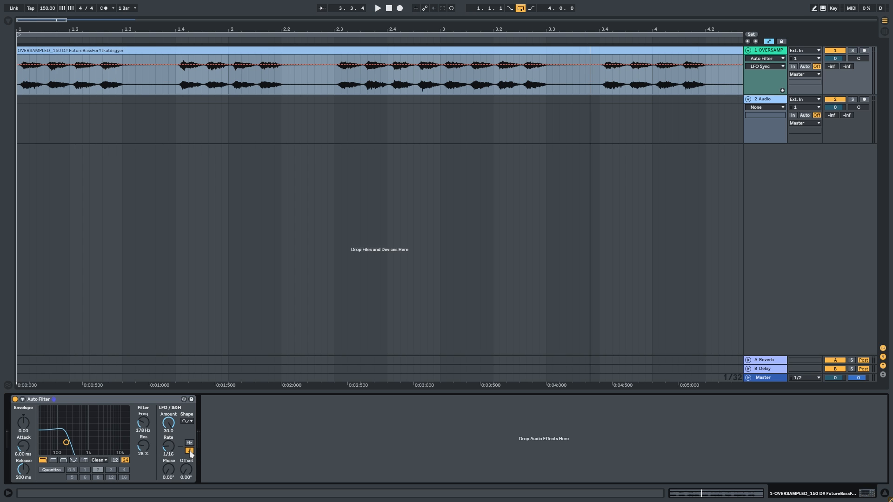
Play the loop while setting the synced LFO rate to 1/8 and the filter to 344 Hz with 25% resonance
{"action": "key", "text": "space"}
{"action": "left_click_drag", "start_coordinate": [169, 446], "coordinate": [168, 456]}
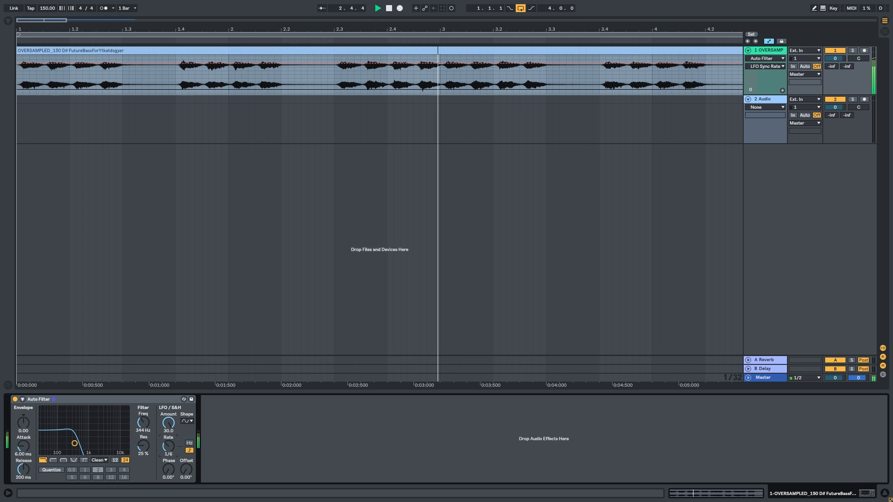
{"action": "left_click", "coordinate": [165, 476]}
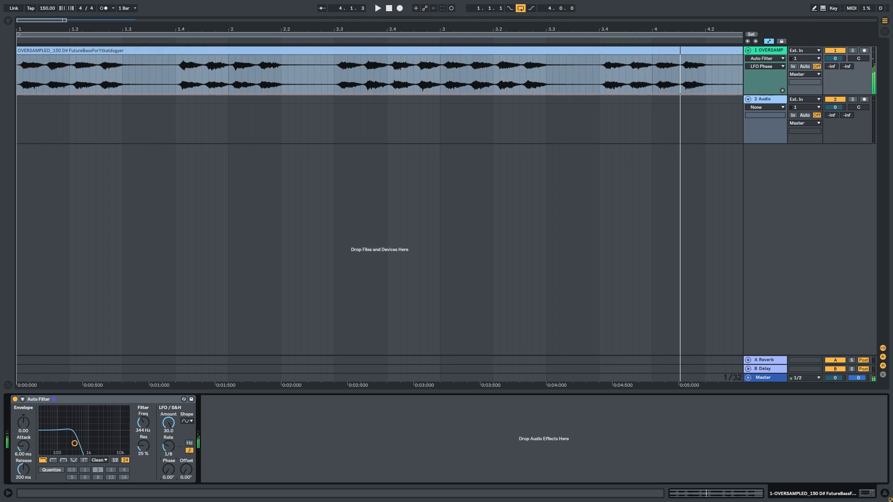
{"action": "key", "text": "space"}
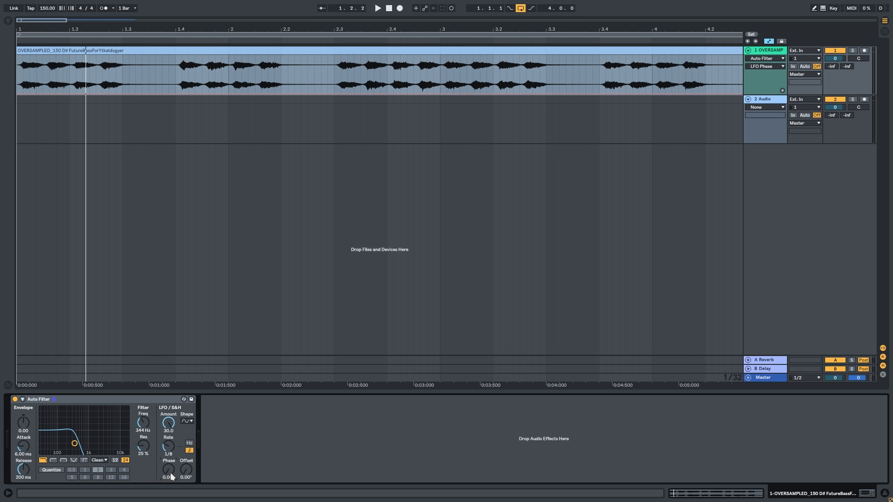
Audition different LFO phase settings up to 263° while the clip plays, and return the phase to 0°
{"action": "key", "text": "space"}
{"action": "left_click_drag", "start_coordinate": [169, 471], "coordinate": [169, 404]}
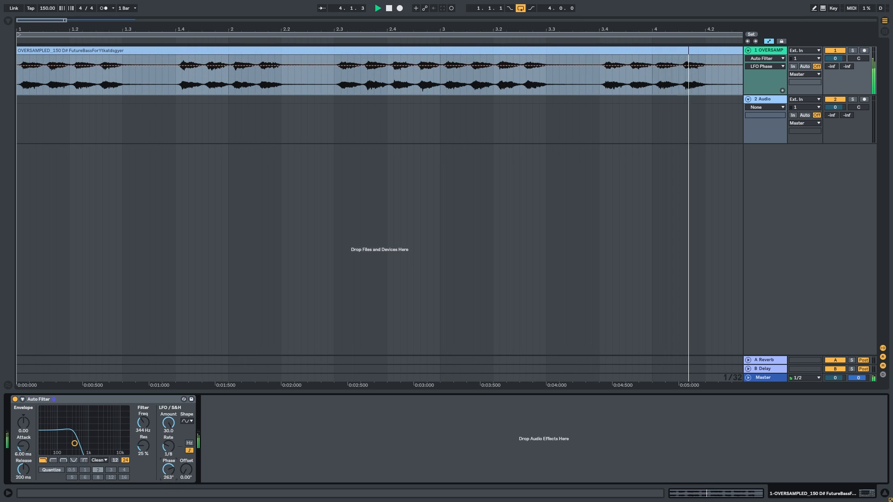
{"action": "left_click_drag", "start_coordinate": [169, 470], "coordinate": [170, 404]}
{"action": "left_click_drag", "start_coordinate": [169, 404], "coordinate": [169, 396]}
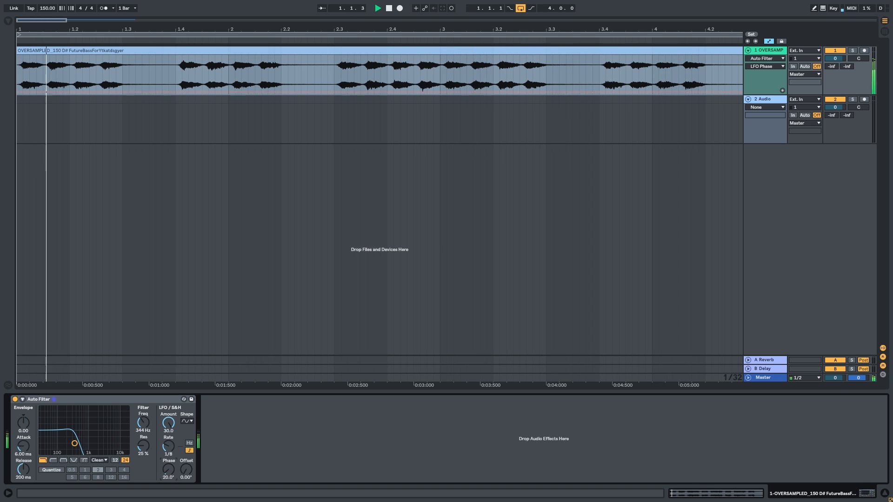
{"action": "left_click_drag", "start_coordinate": [169, 469], "coordinate": [169, 432]}
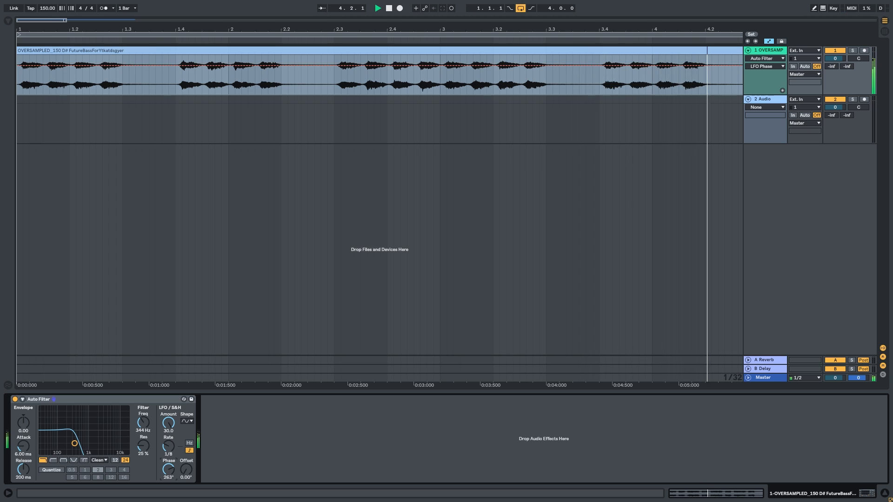
{"action": "left_click_drag", "start_coordinate": [169, 470], "coordinate": [169, 484]}
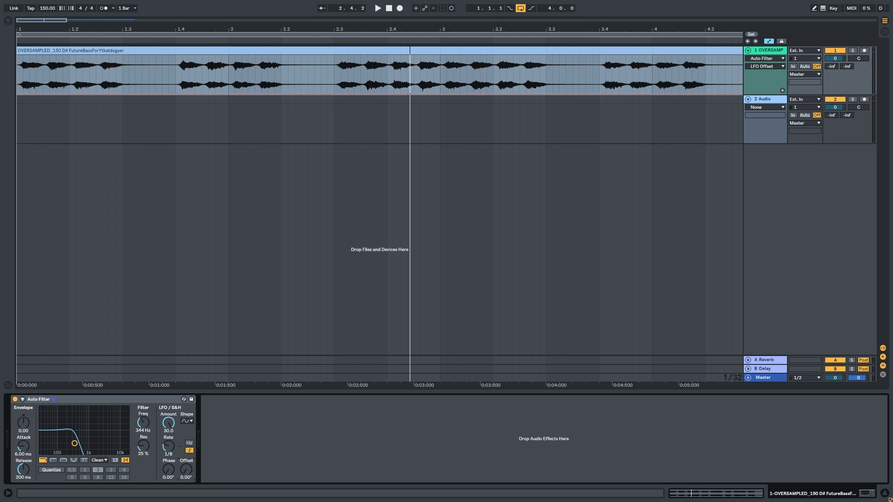
Try out the LFO offset while the clip plays, keeping the phase at 0°
{"action": "left_click", "coordinate": [186, 470]}
{"action": "key", "text": "space"}
{"action": "mouse_move", "coordinate": [186, 471]}
{"action": "left_mouse_down"}
{"action": "mouse_move", "coordinate": [185, 435]}
{"action": "mouse_move", "coordinate": [186, 464]}
{"action": "left_mouse_up"}
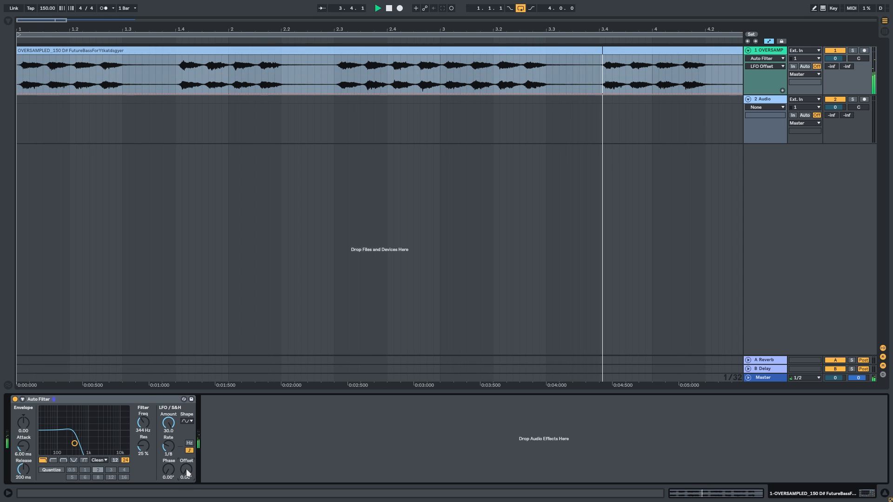
{"action": "left_click_drag", "start_coordinate": [186, 470], "coordinate": [186, 464]}
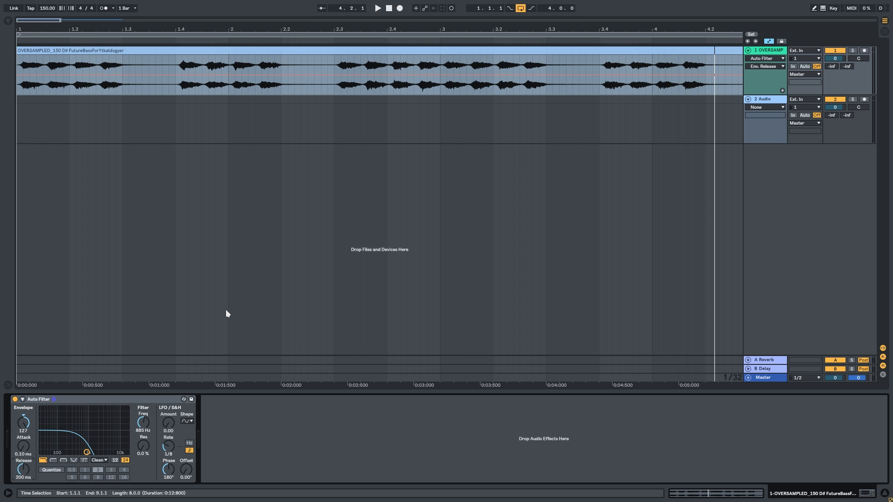
Open the LFO waveform shape choices in the Auto Filter
{"action": "left_click", "coordinate": [189, 421]}
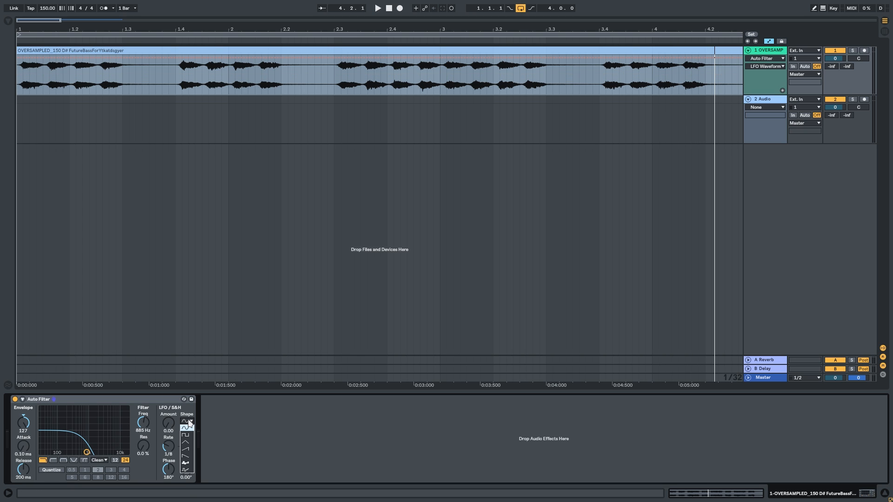